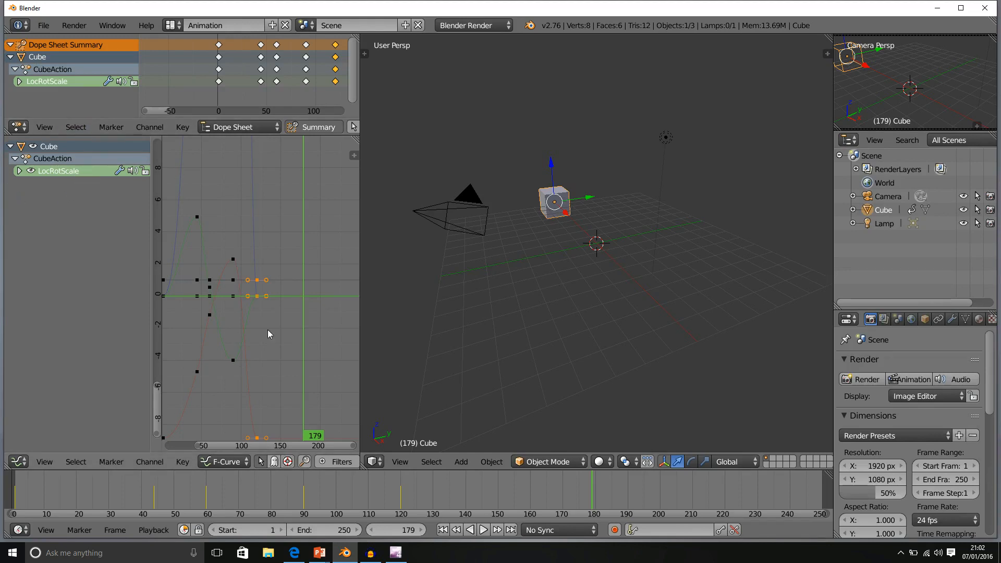
- Select keyframes at frames 90, 60, 45 and 120 in turn to examine the cube's F-curves
click(233, 261)
click(233, 281)
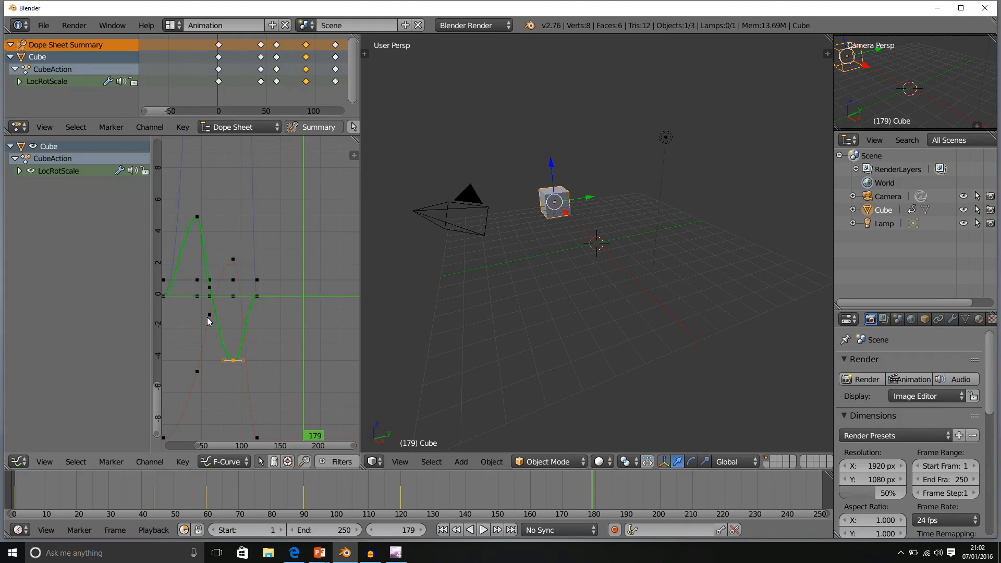
click(209, 283)
click(208, 283)
click(210, 284)
click(199, 282)
click(258, 280)
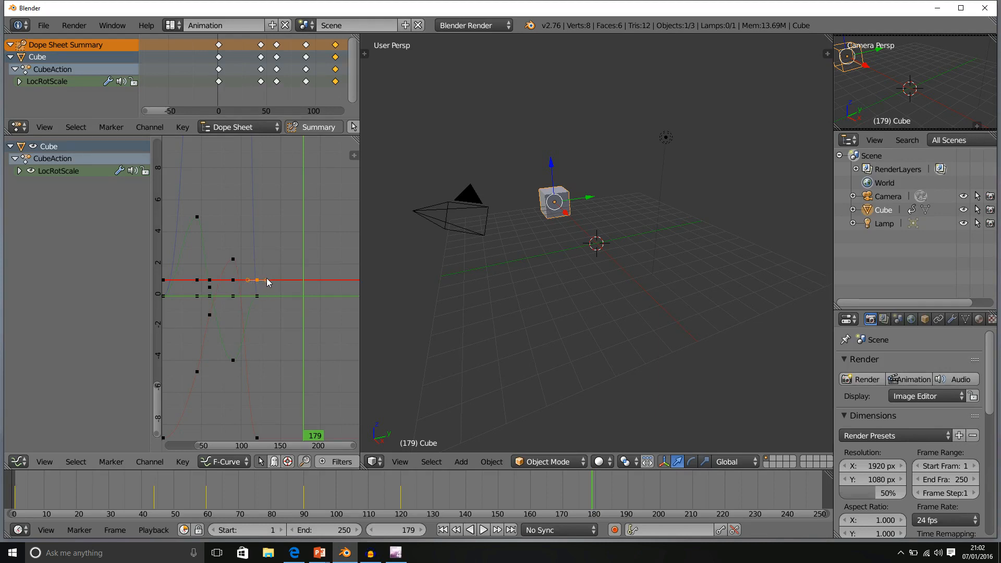
- Select the right handle of the X scale curve's frame 120 keyframe and preview the animation from the first frame
right_drag(275, 280, 337, 267)
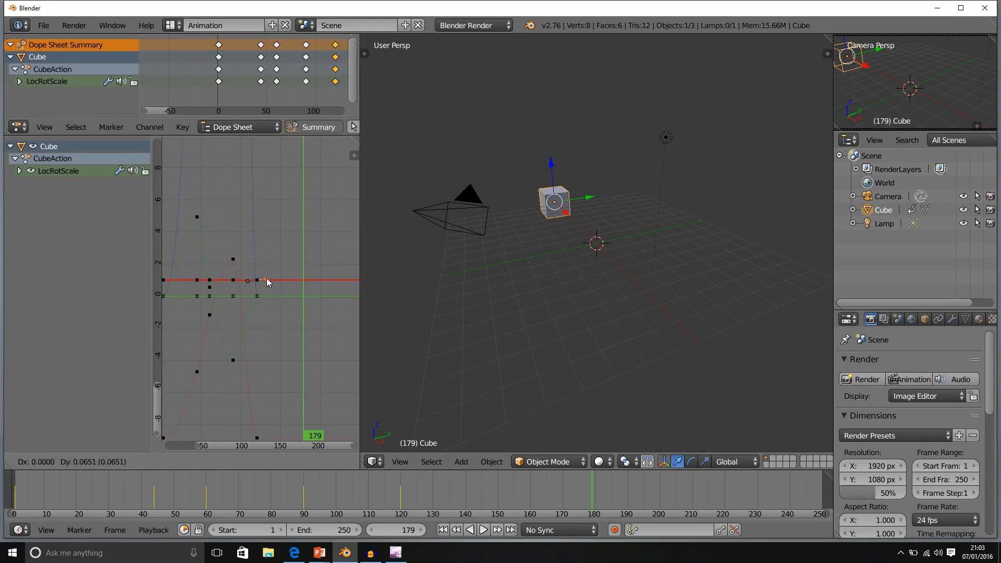
right_drag(266, 282, 267, 283)
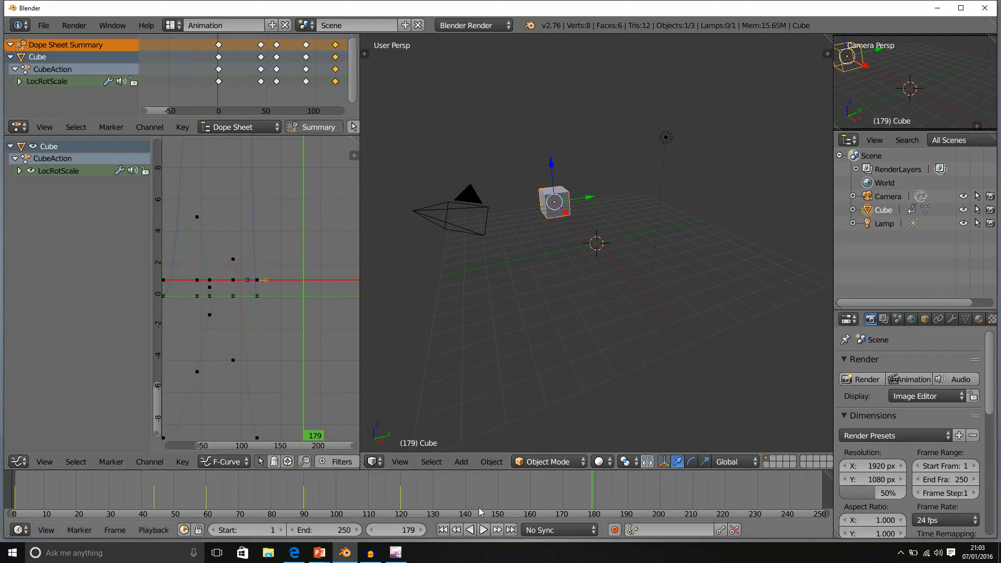
click(443, 530)
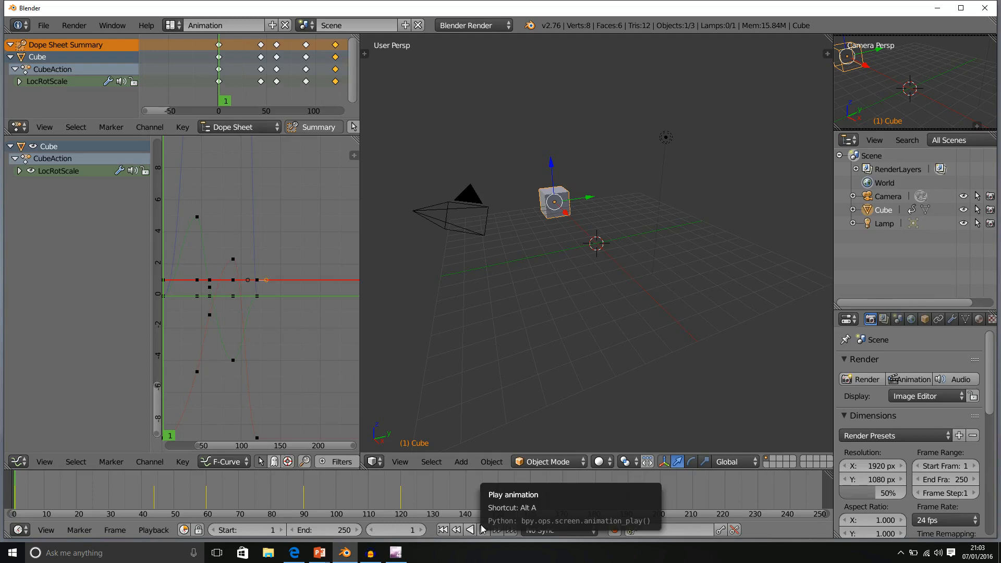
click(482, 531)
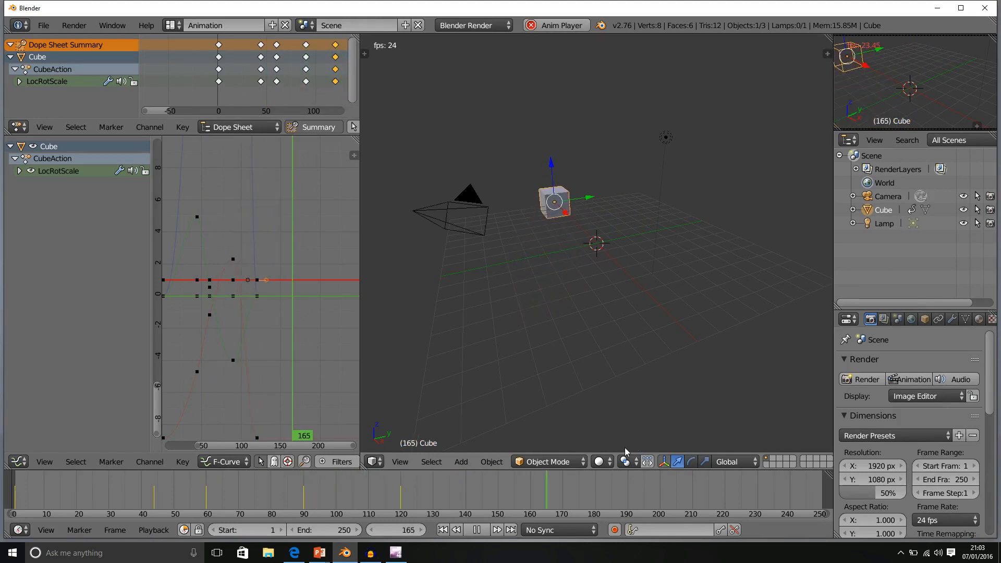
click(477, 530)
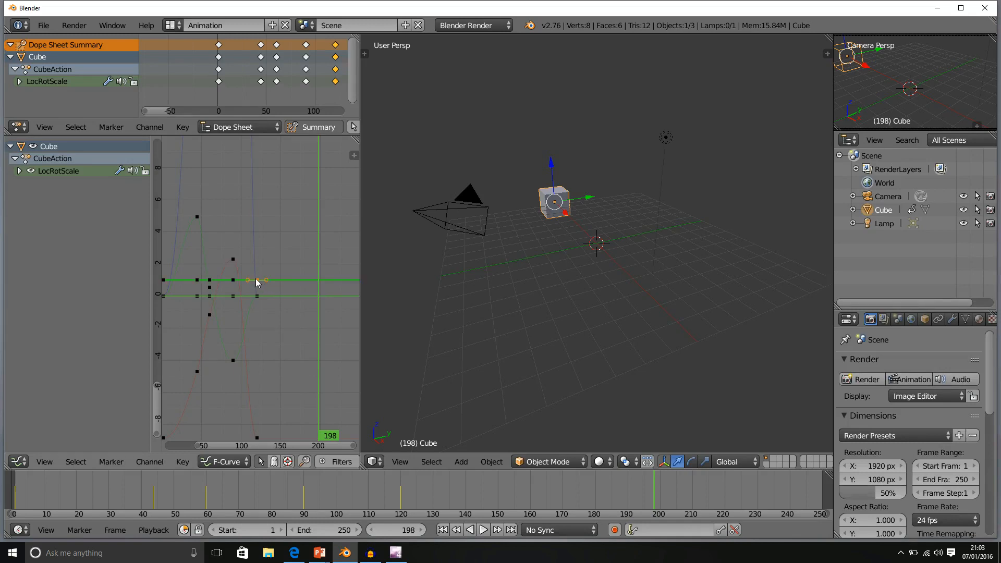
- Move the Z scale curve's frame 120 keyframe to about frame 168, preview the animation and return to the first frame
key(g)
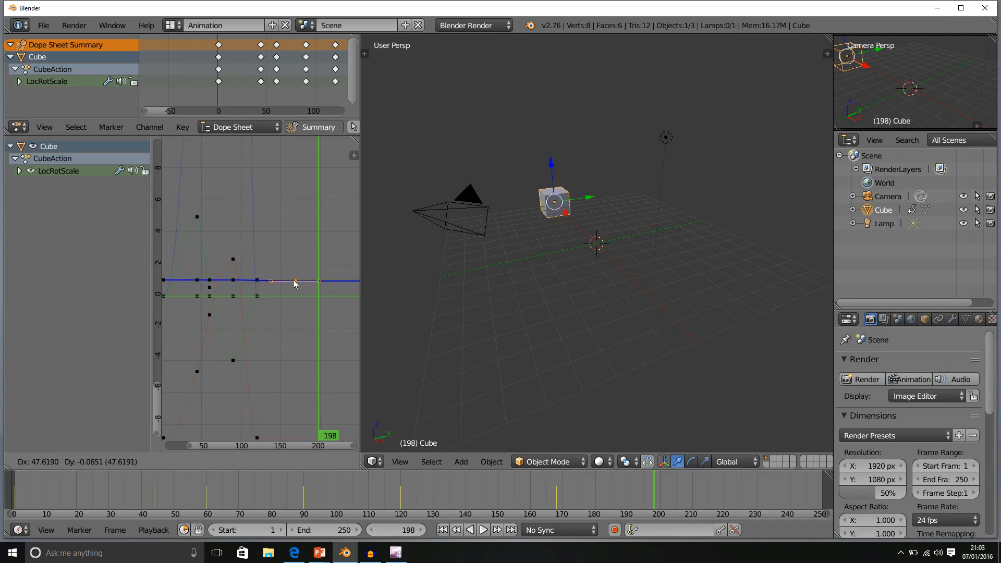
click(295, 283)
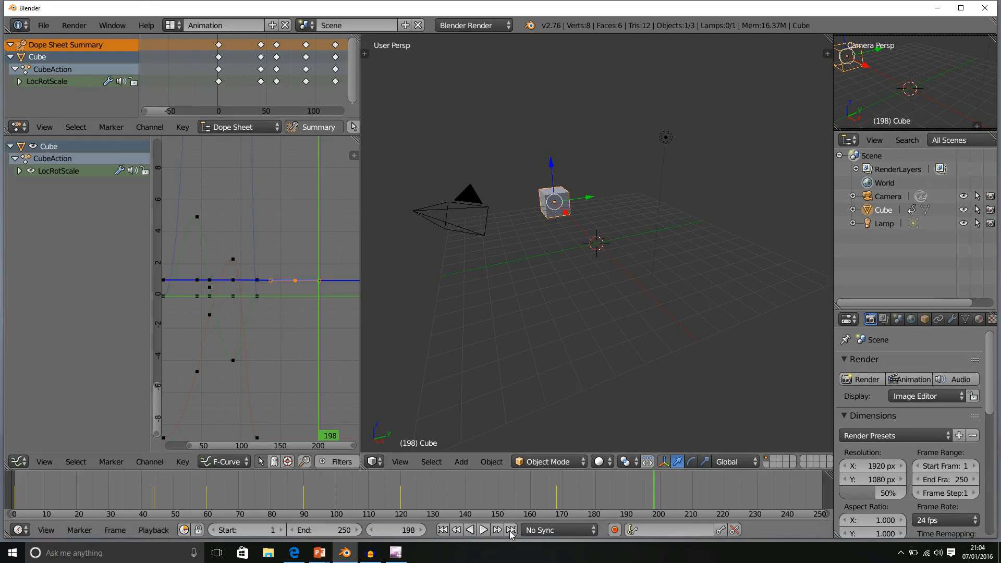
click(484, 530)
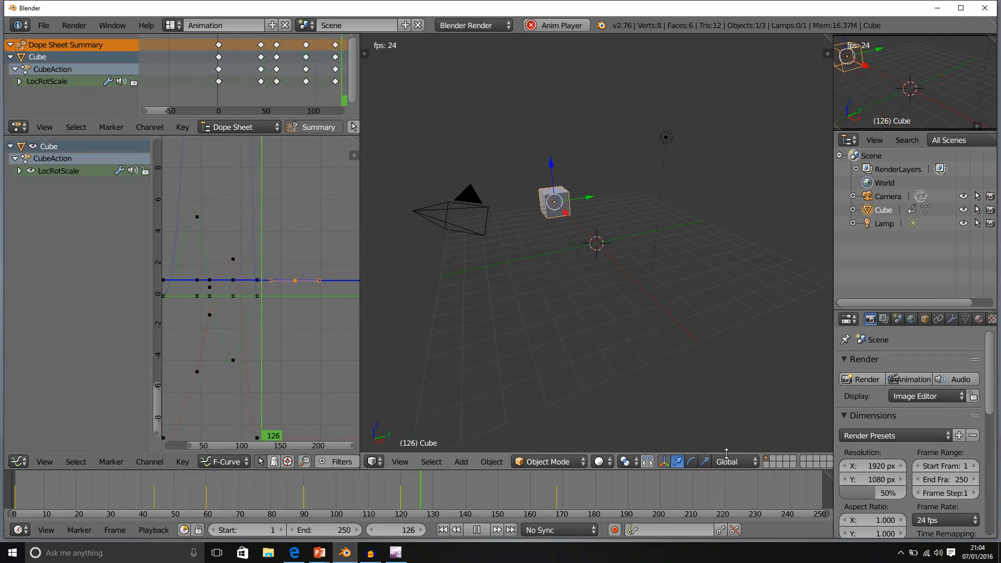
click(475, 530)
click(443, 530)
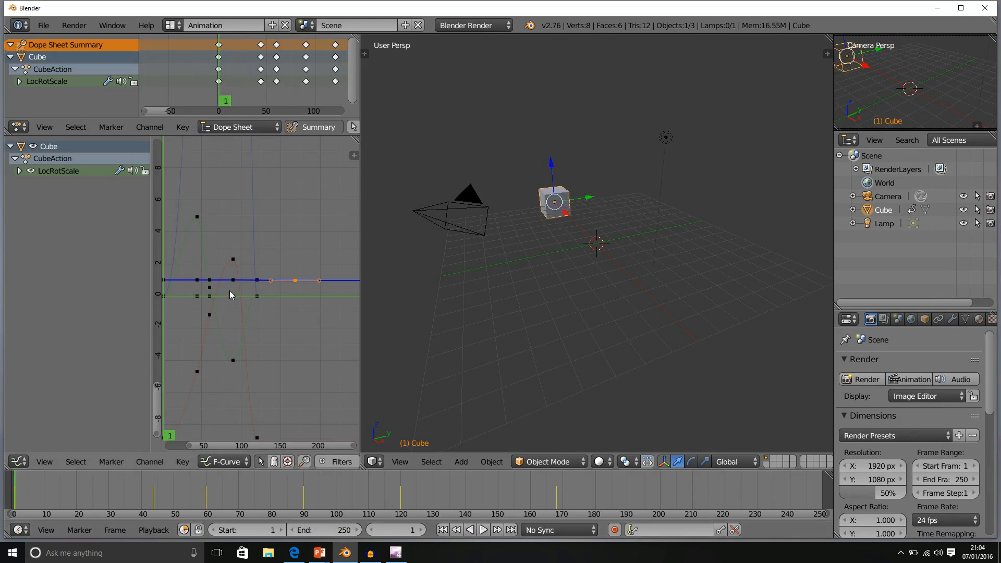
- Raise the Z scale curve's last keyframe to a value of about 4 near frame 175 and preview the animation
key(g)
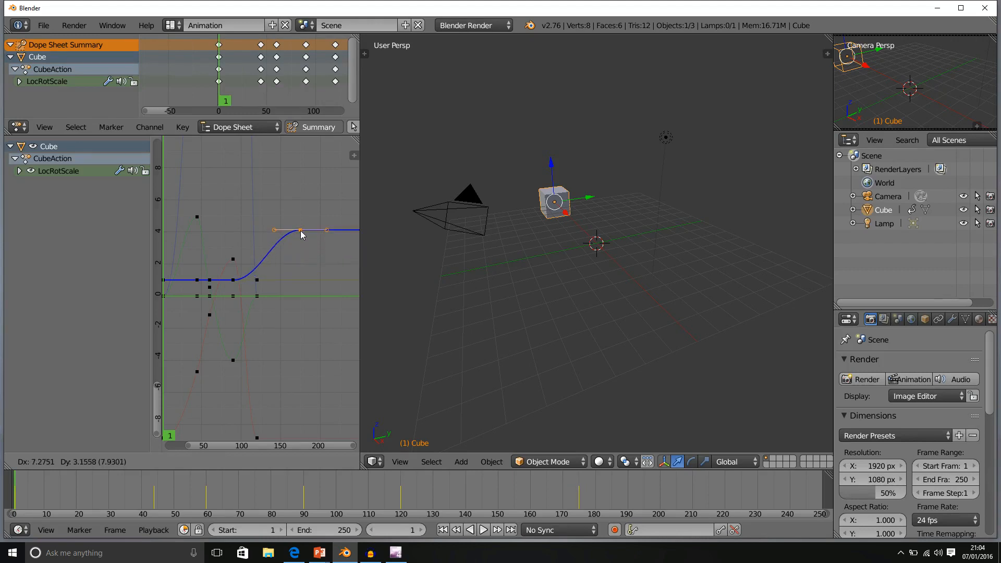
click(302, 234)
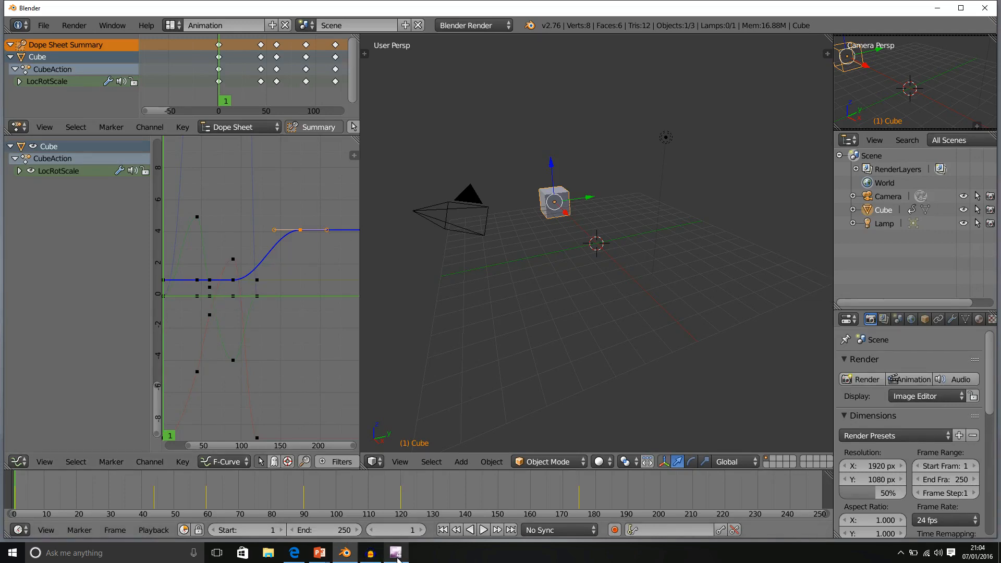
mouse_move(399, 557)
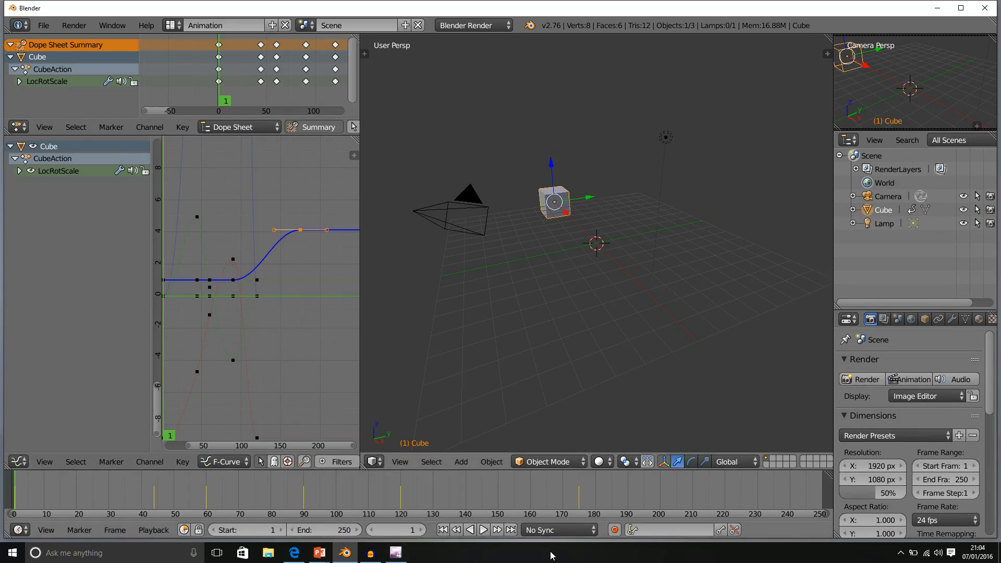
click(484, 530)
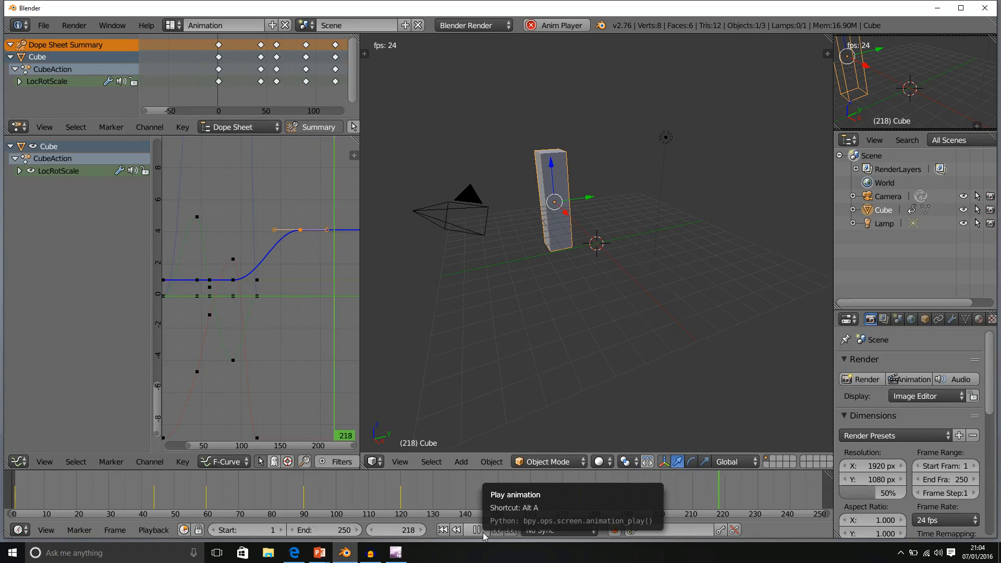
click(476, 530)
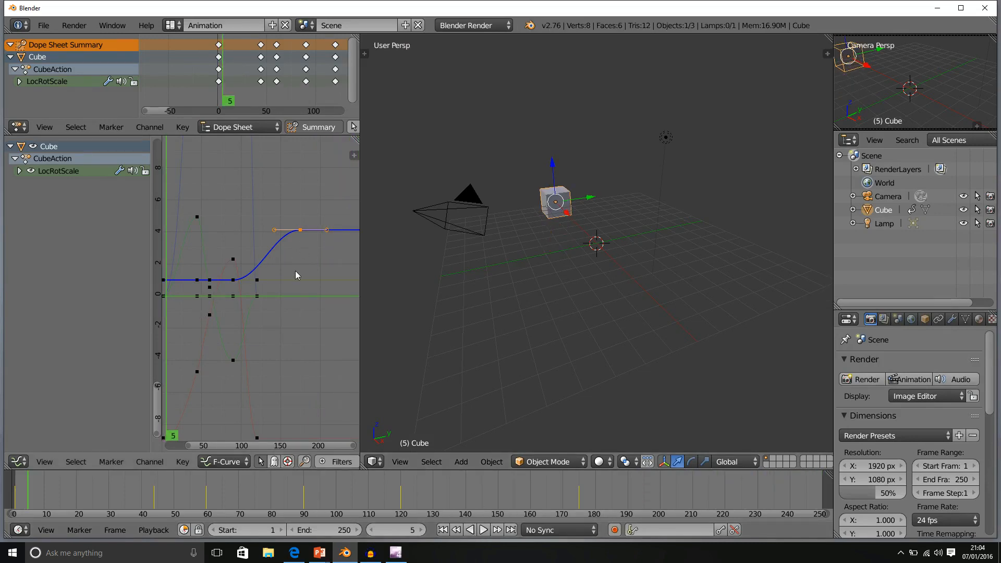
- Move the green location curve's frame 90 keyframe down to about frame 85 and value -8, previewing the animation before and after
click(233, 361)
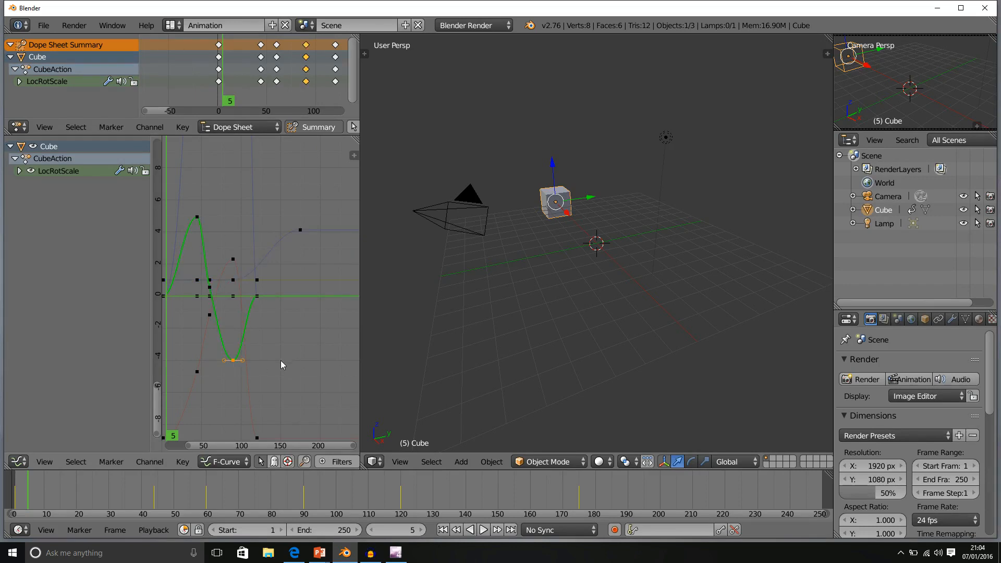
click(484, 530)
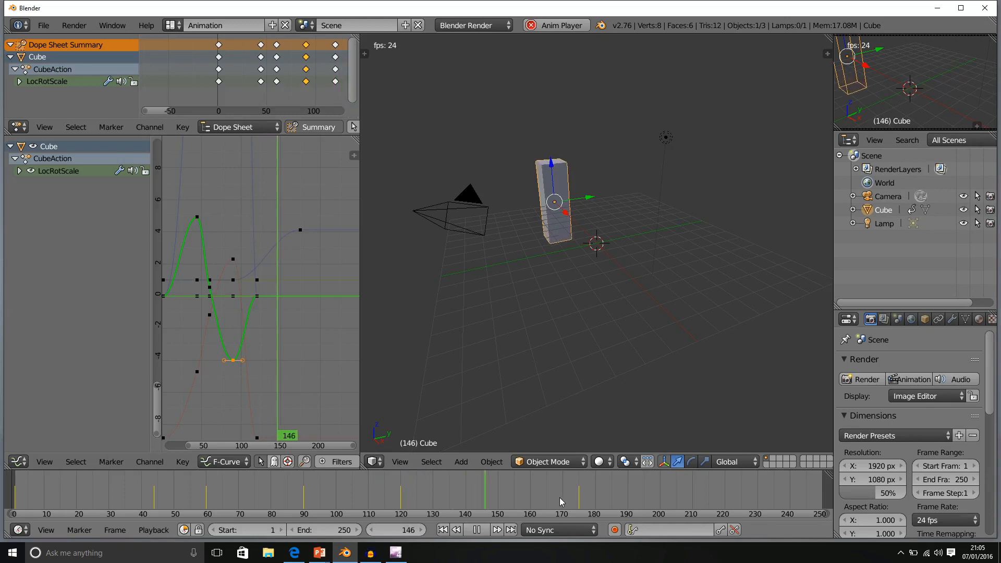
click(477, 530)
click(443, 530)
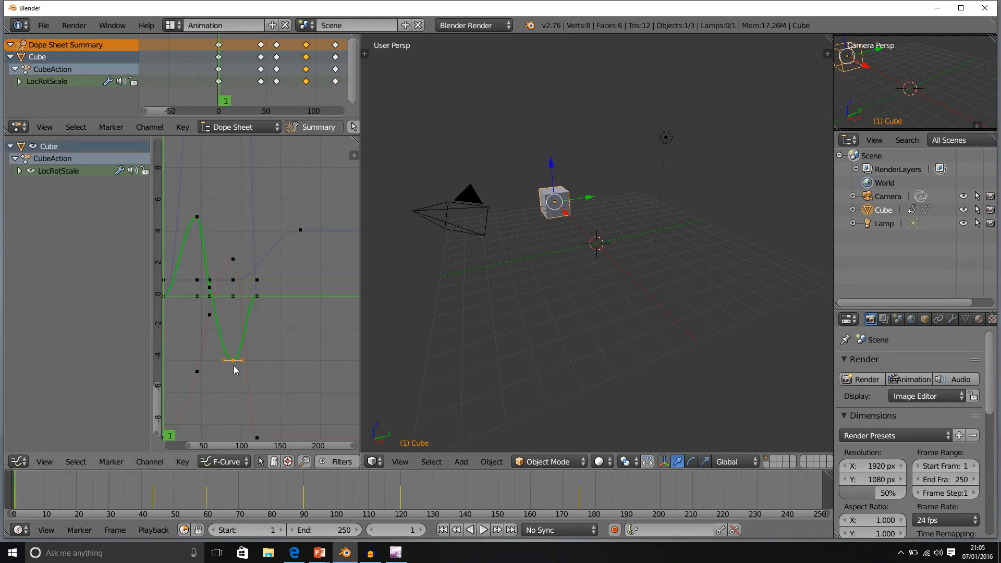
key(g)
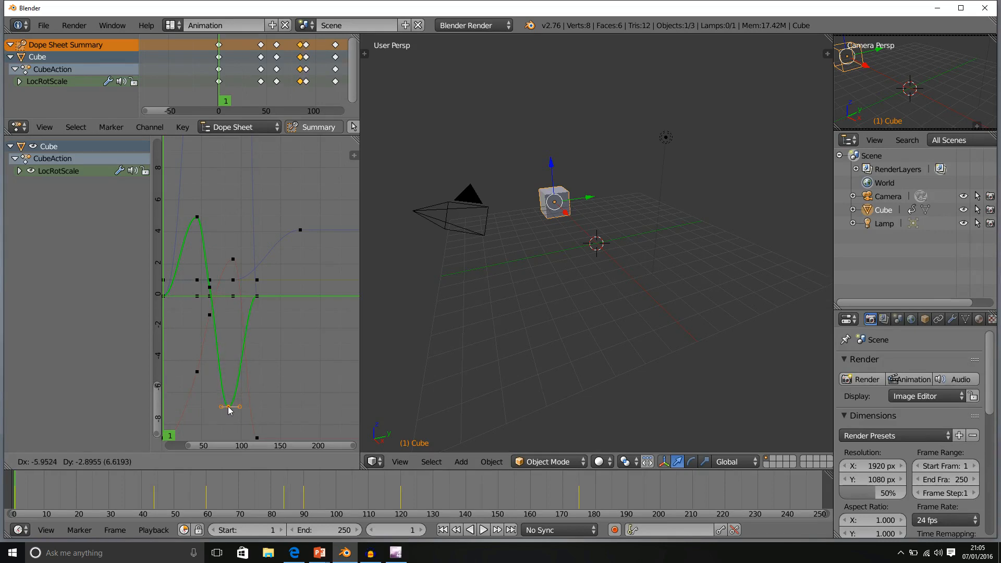
click(230, 424)
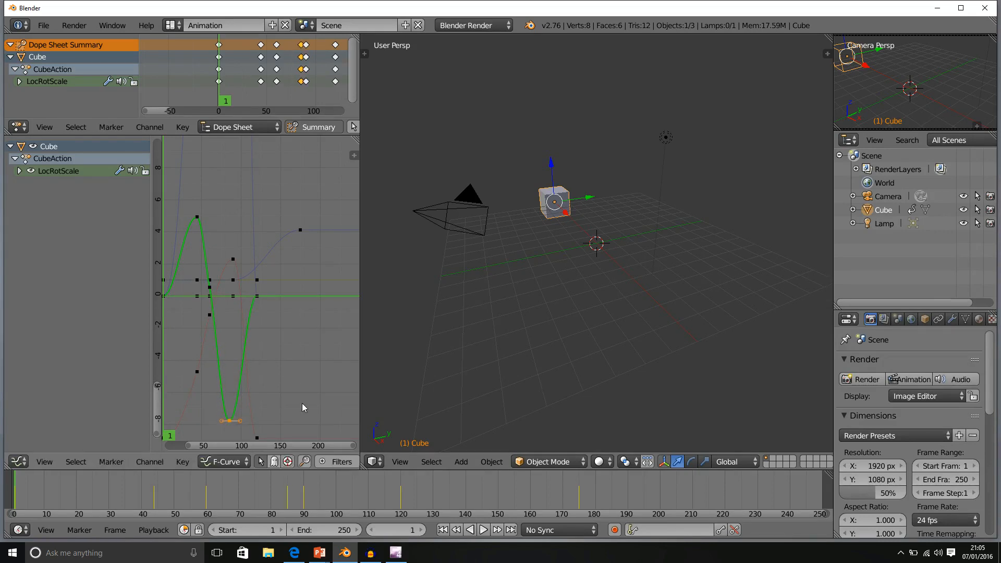
click(485, 530)
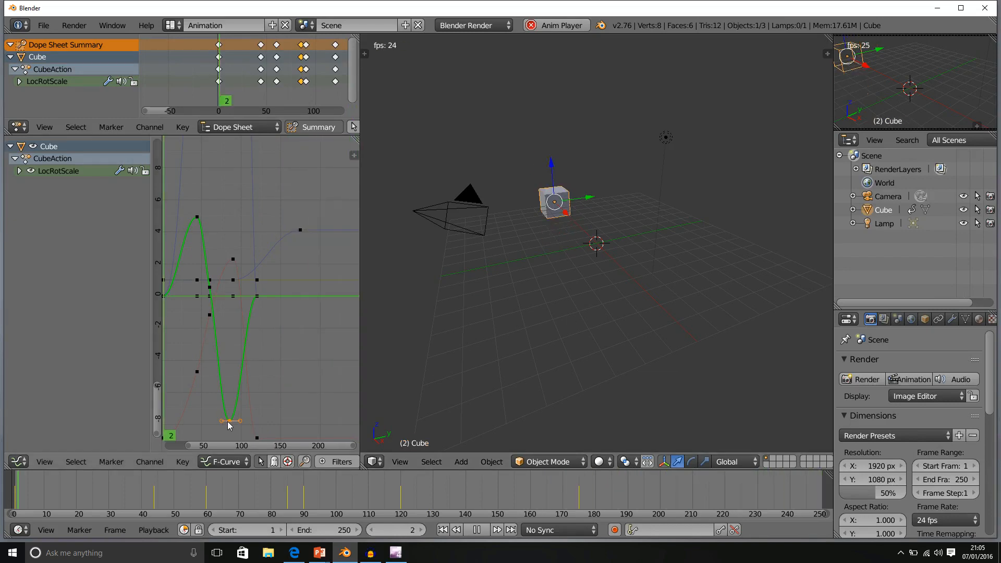
- Reposition the green location curve's lowest keyframe to about frame 76 and value -3 during playback, and return to the first frame
right_drag(230, 421, 329, 405)
right_drag(264, 412, 220, 319)
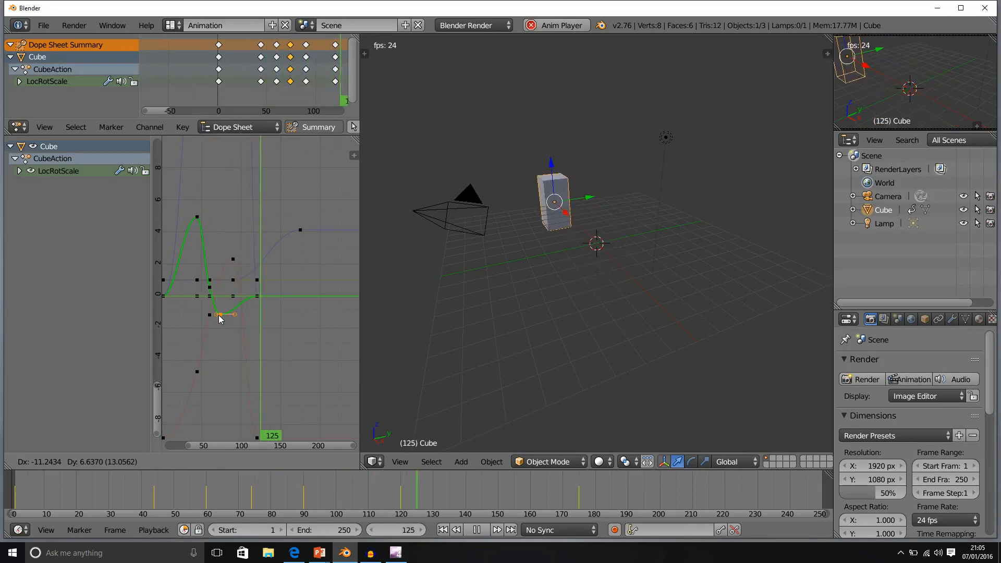
right_drag(220, 319, 224, 348)
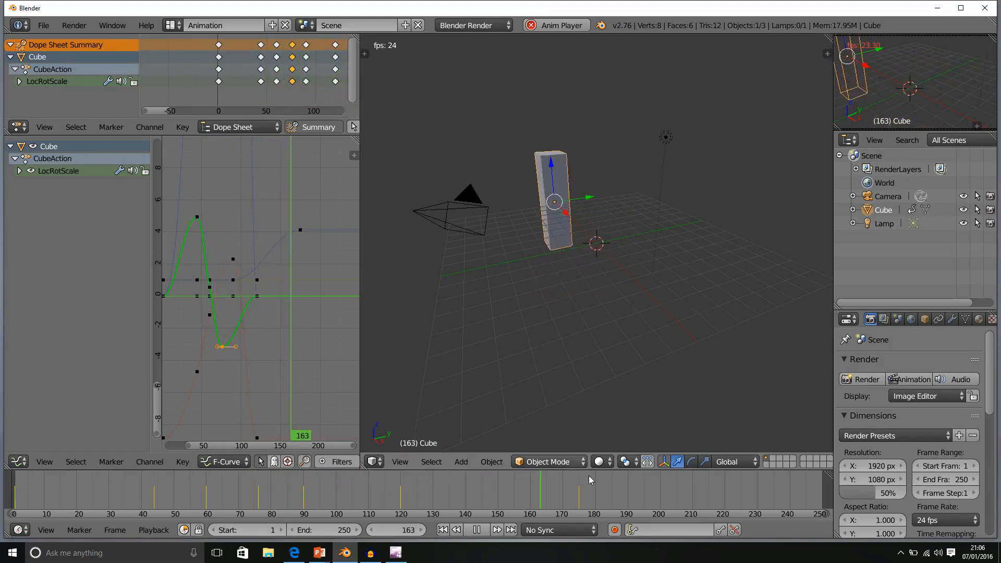
click(477, 530)
click(443, 530)
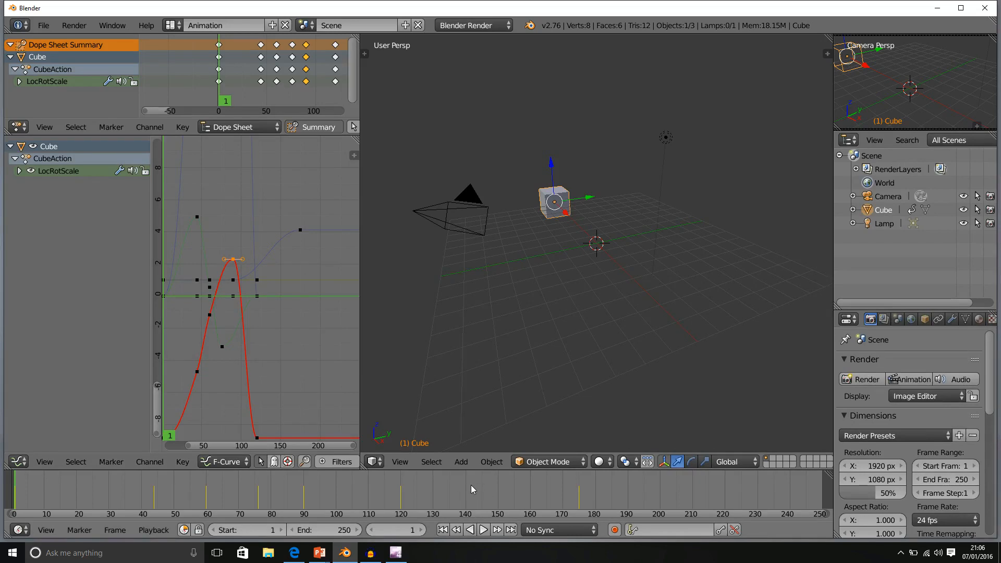
- Raise the red location curve's frame 90 keyframe to a value of about 8, previewing the animation before and after
click(484, 532)
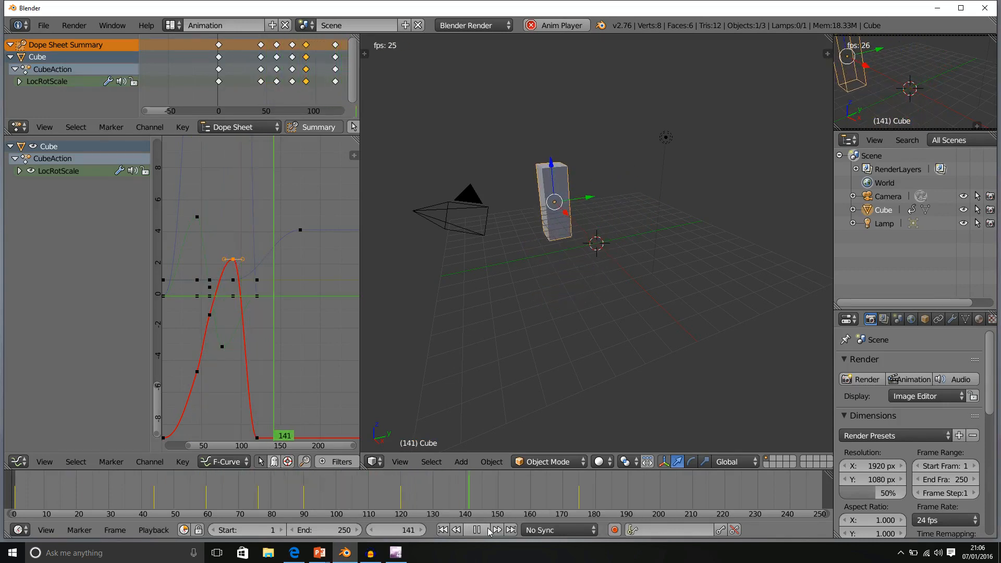
click(476, 530)
click(444, 530)
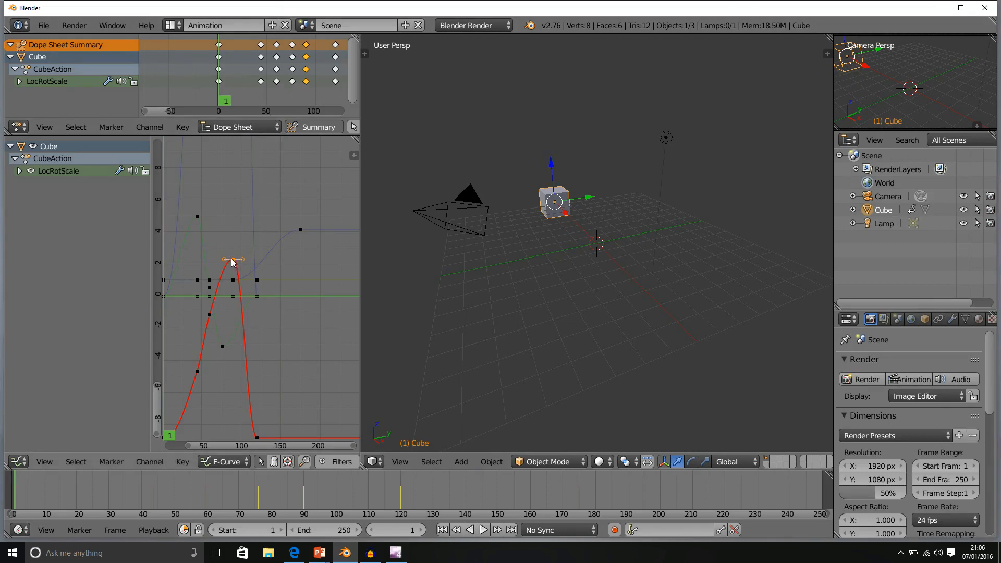
key(g)
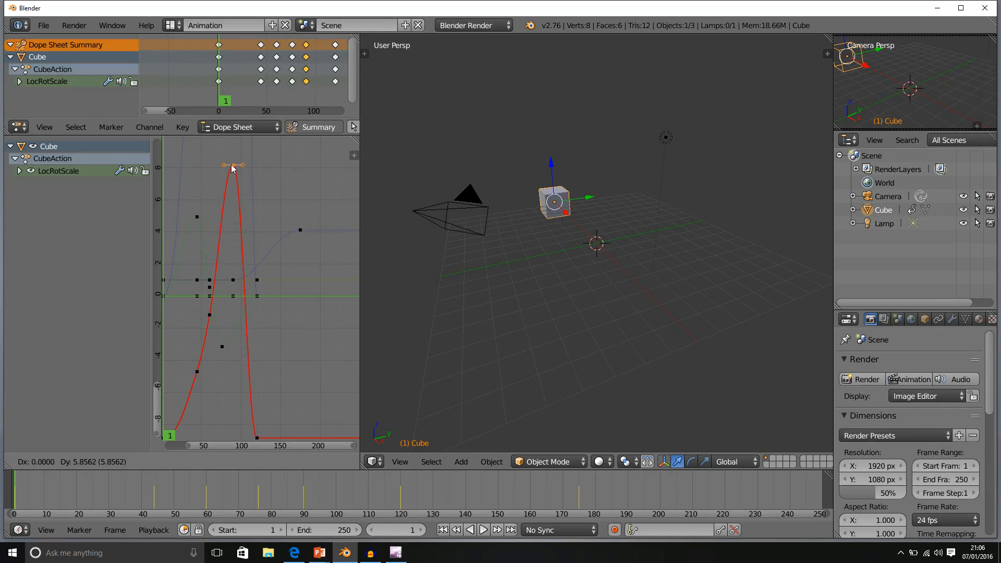
click(233, 167)
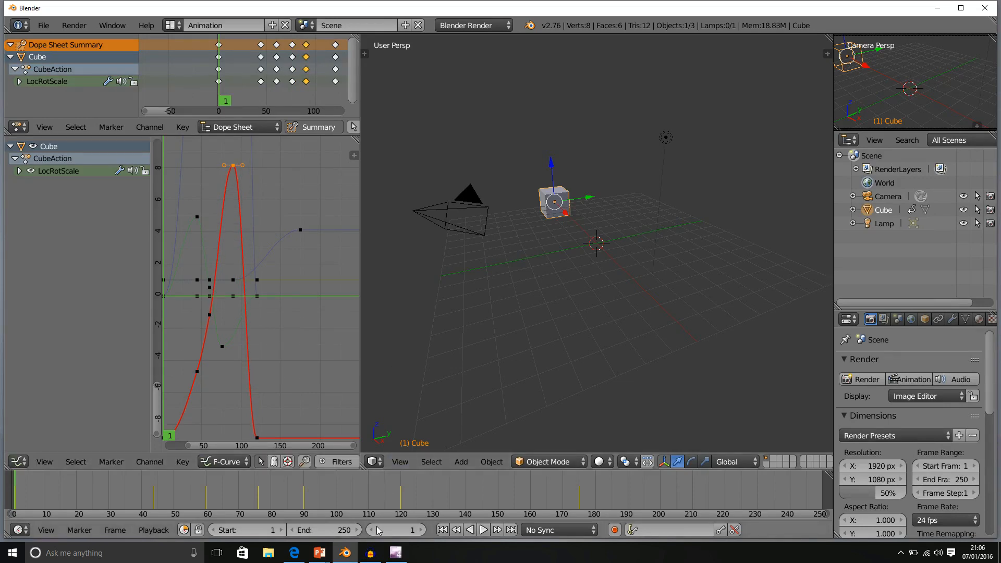
click(483, 530)
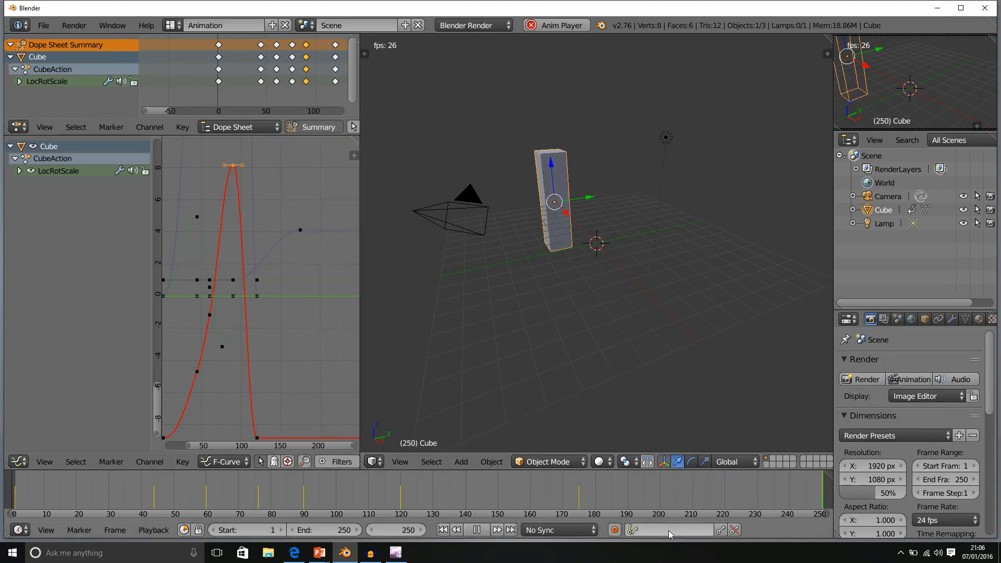
click(477, 530)
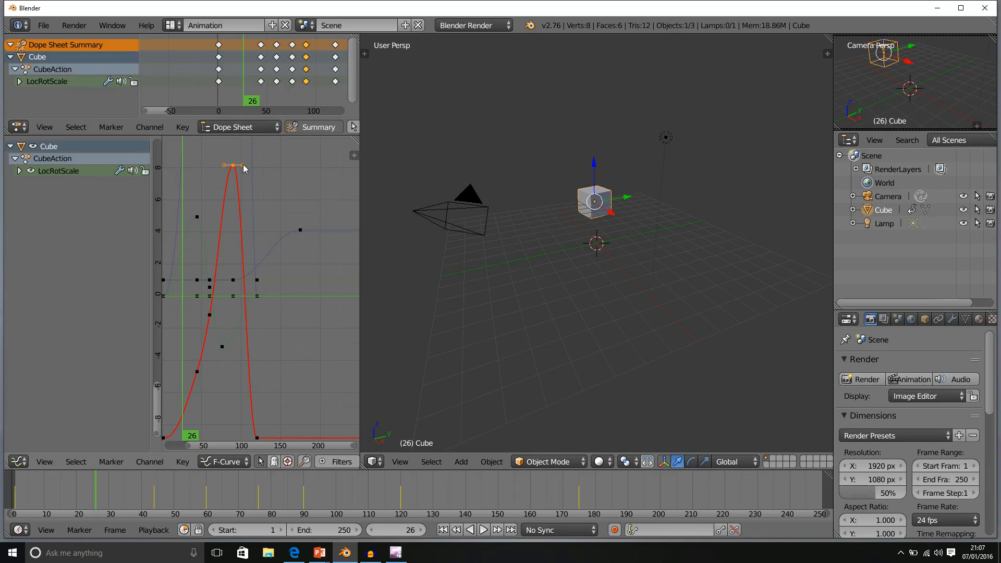
- Stretch the red location curve's frame 90 handles outward, the right to about frame 150, the left to about frame 30 and value 7; preview the animation
key(g)
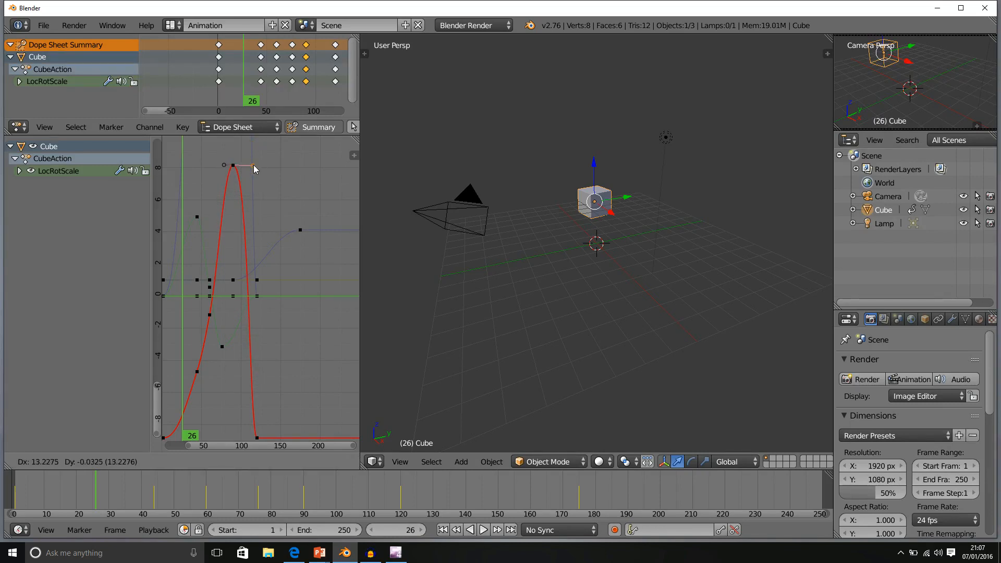
key(Escape)
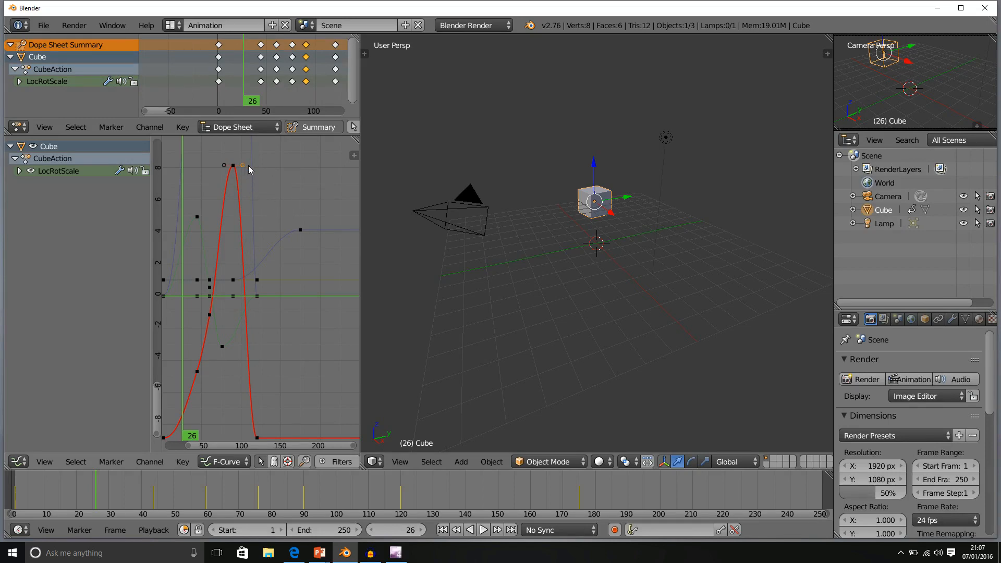
key(g)
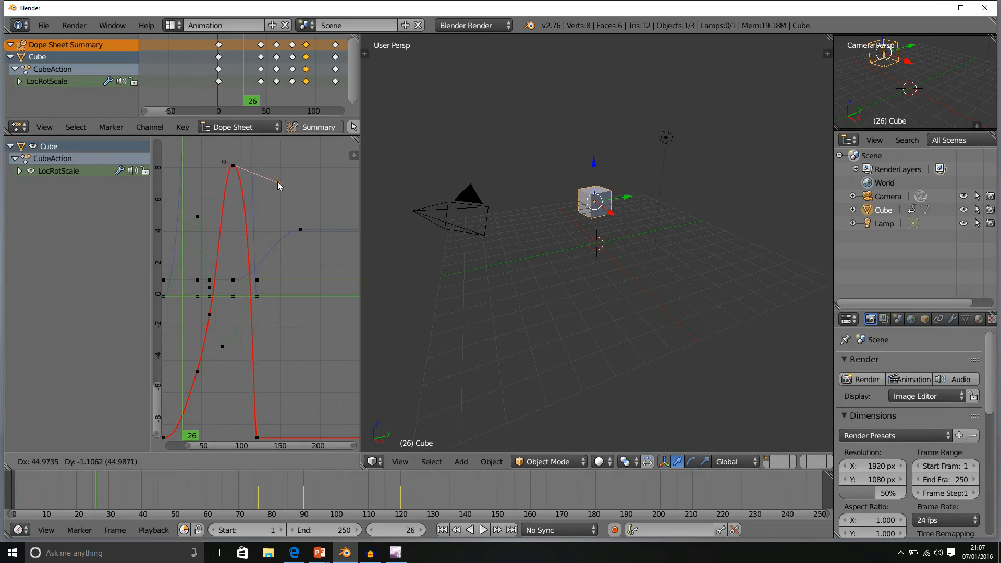
click(277, 182)
right_click(219, 161)
key(g)
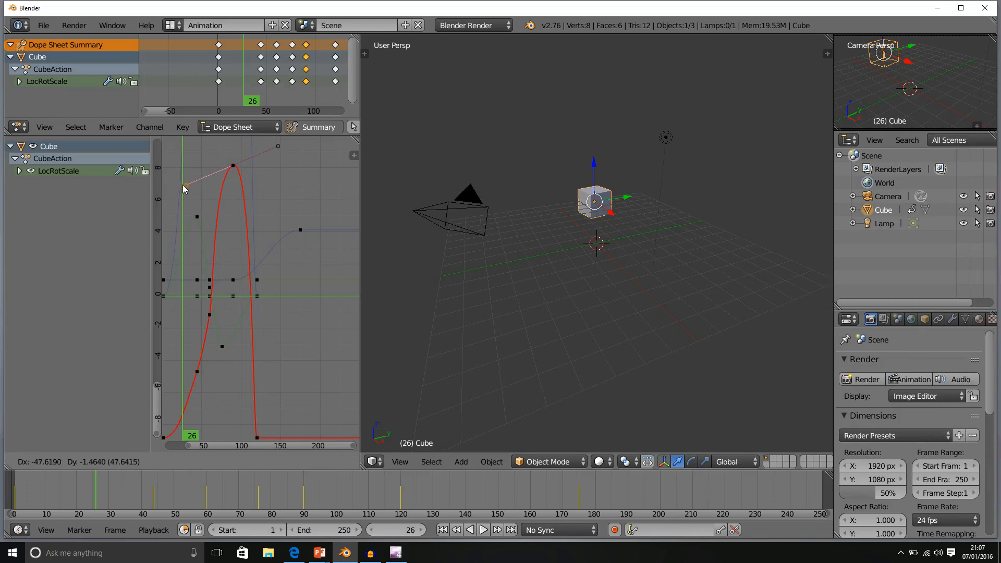
click(185, 188)
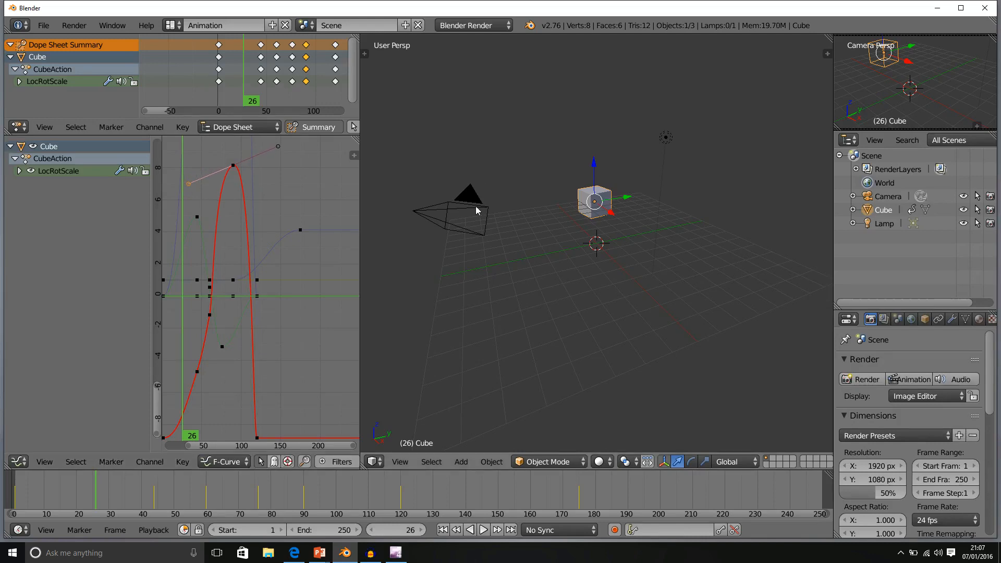
click(483, 530)
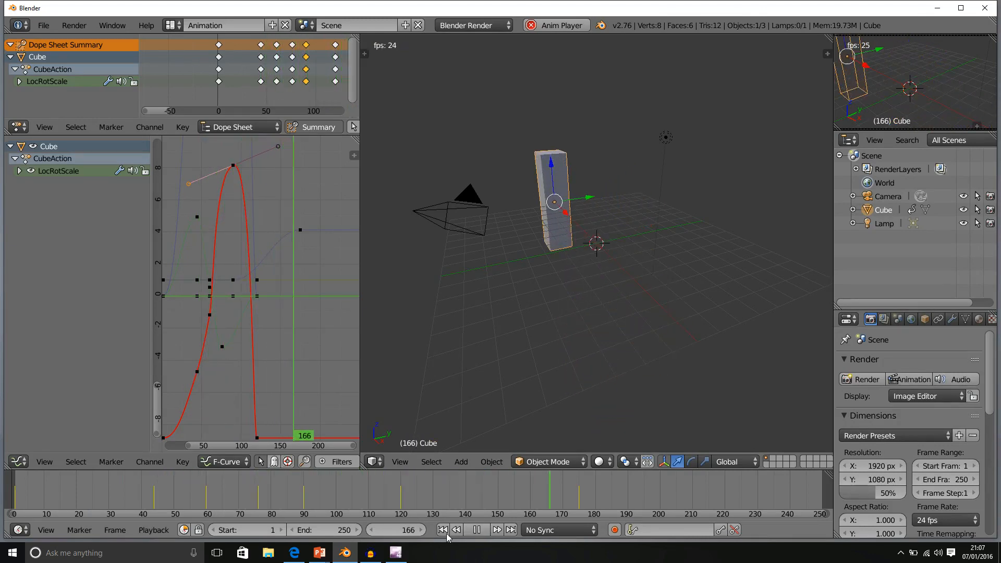
- Pull the right handle of the Z scale curve's last keyframe steeply down to about frame 200 and value -0.5 during playback
click(301, 231)
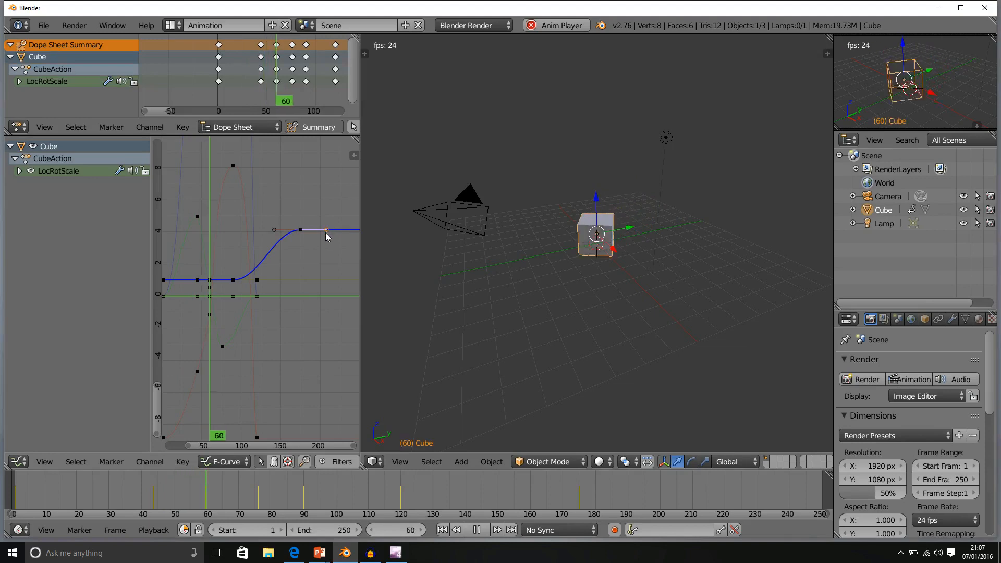
drag(327, 230, 317, 303)
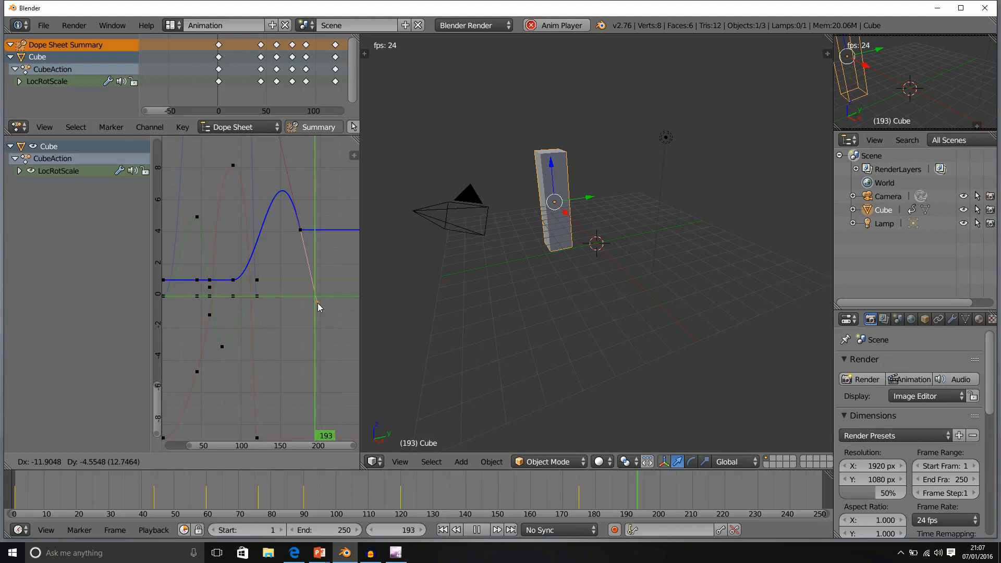
drag(318, 303, 318, 303)
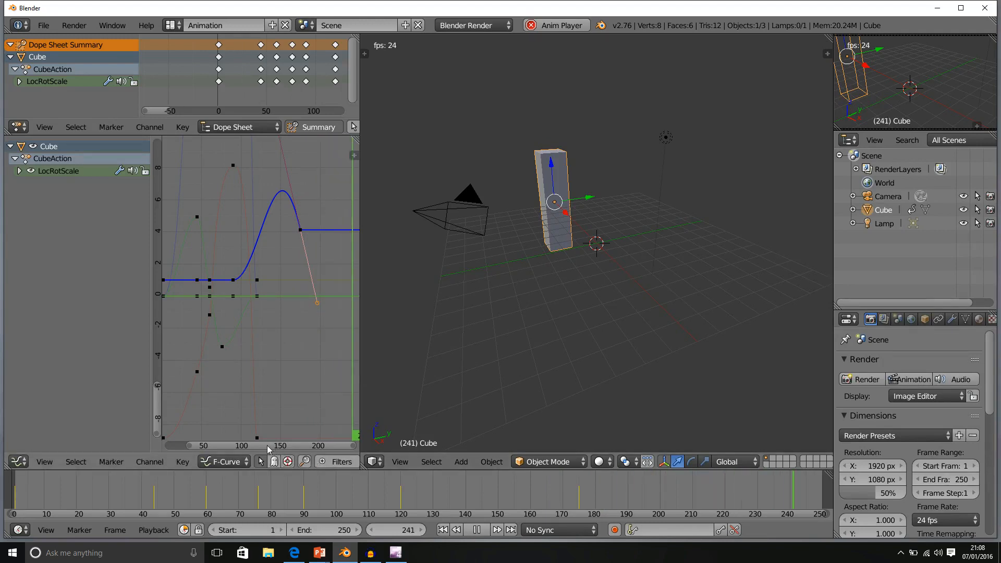
- Lower the Z scale curve's last left handle to about frame 165, value 6.5, move its keyframe to about frame 260, value 4, and stop playback
scroll(283, 398, down, 1)
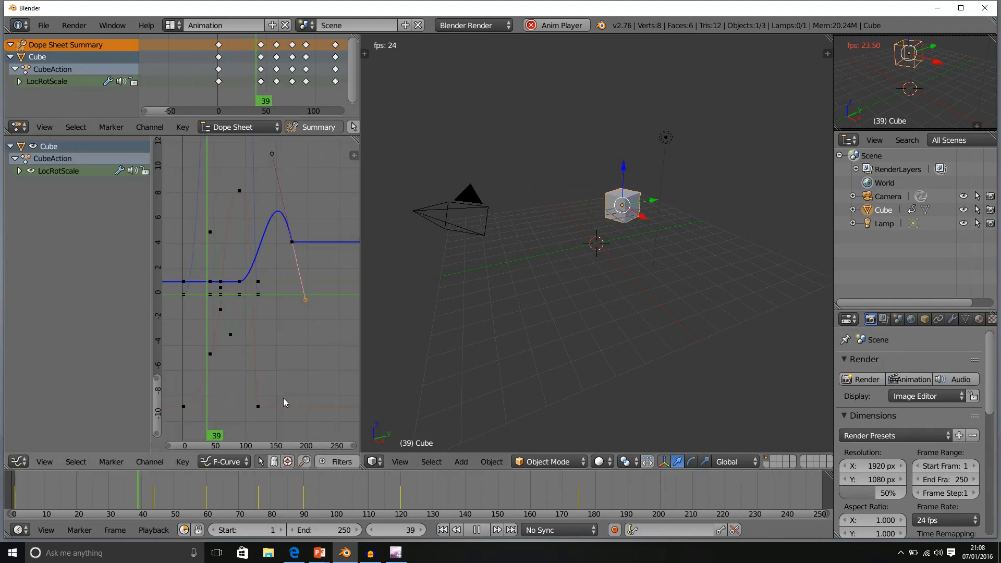
scroll(283, 398, down, 8)
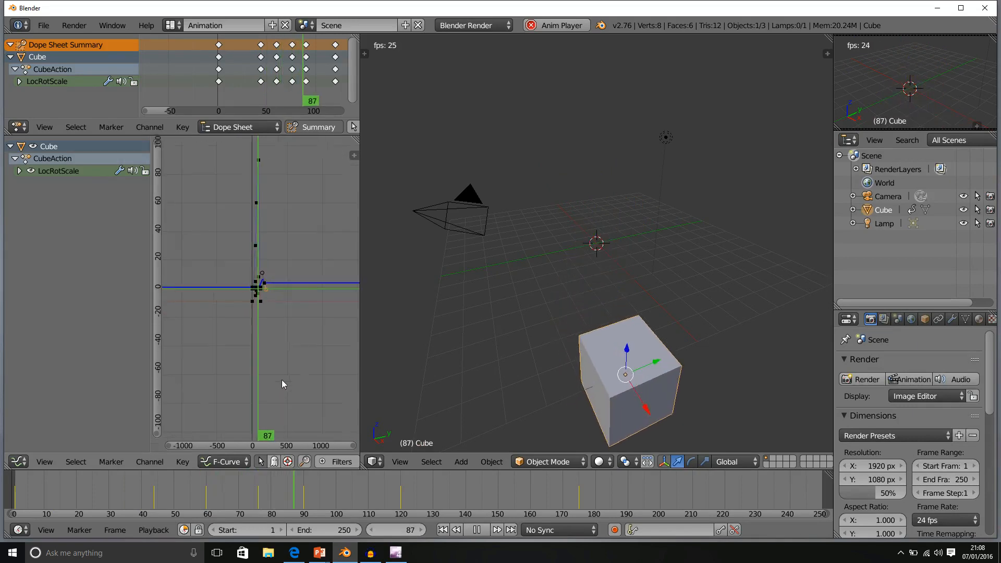
scroll(283, 384, up, 1)
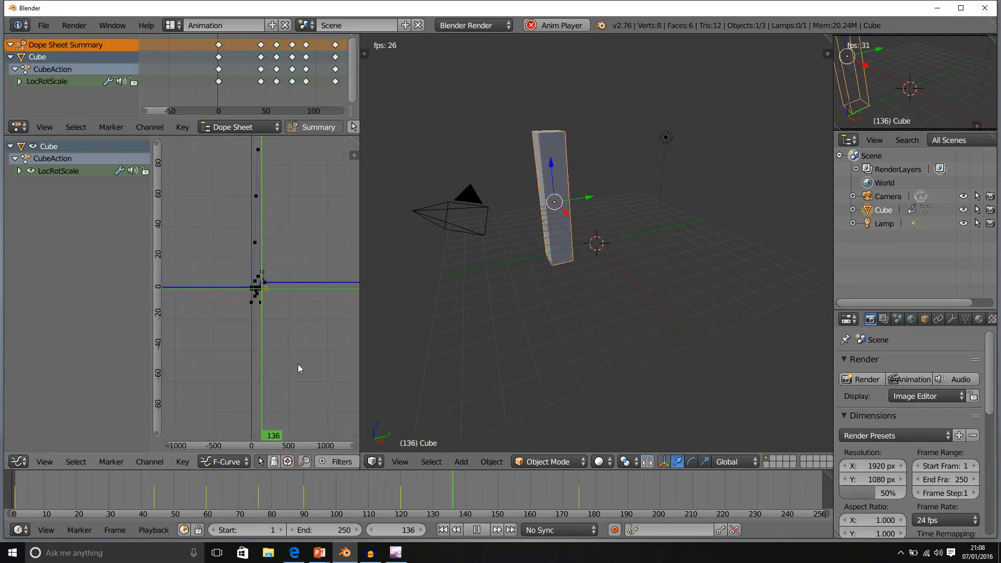
scroll(299, 364, up, 8)
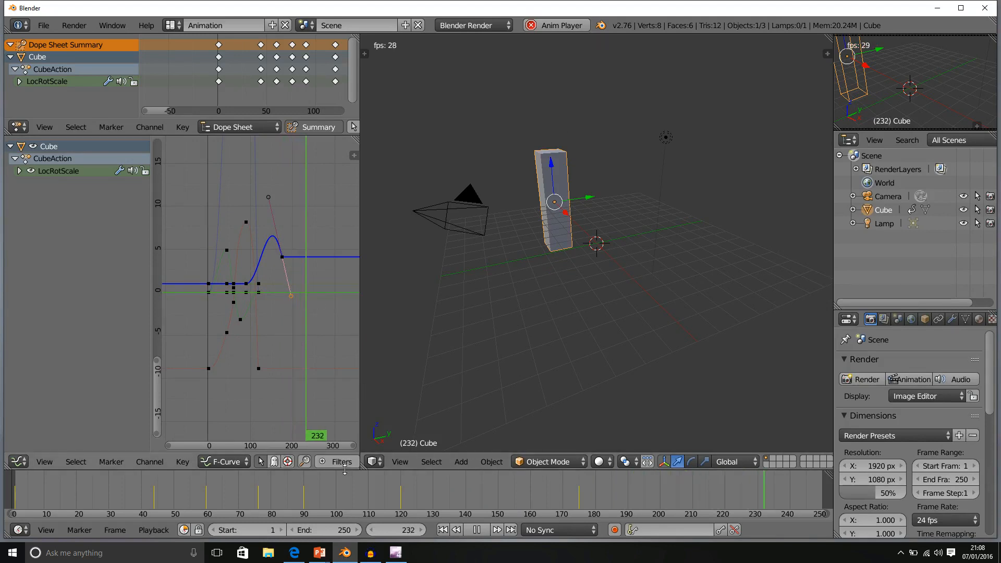
right_click(269, 198)
right_drag(269, 199, 278, 234)
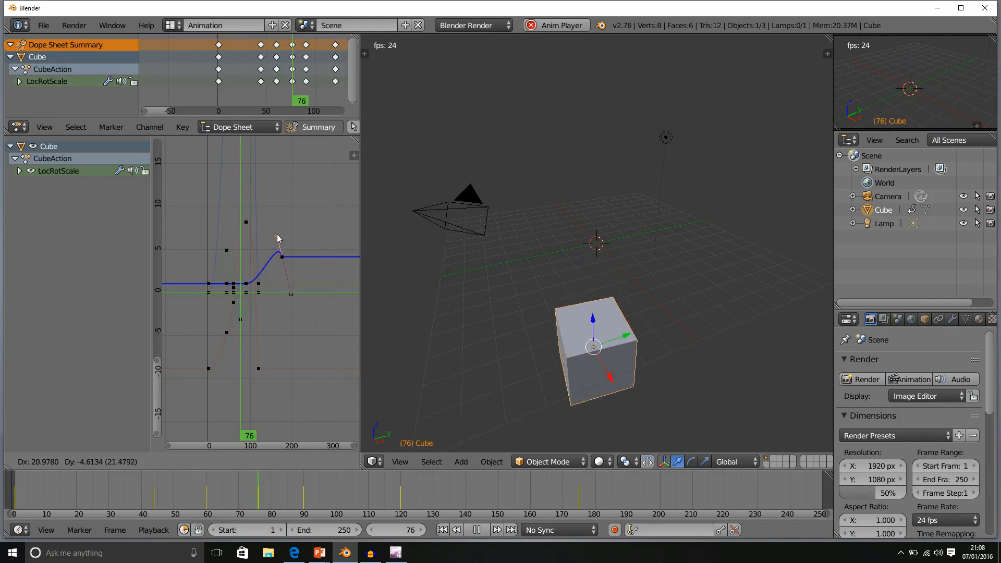
click(278, 234)
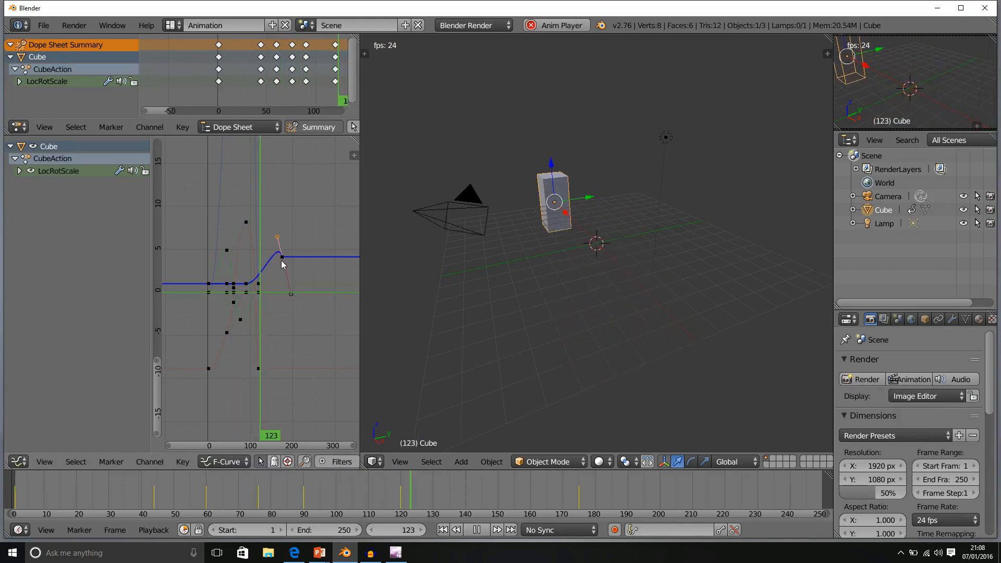
right_drag(283, 257, 321, 264)
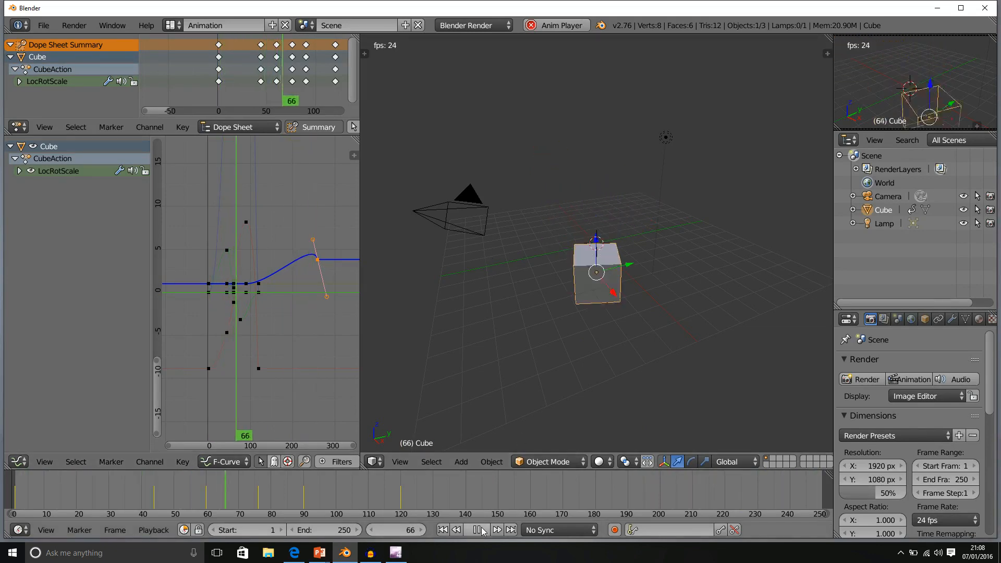
key(alt+a)
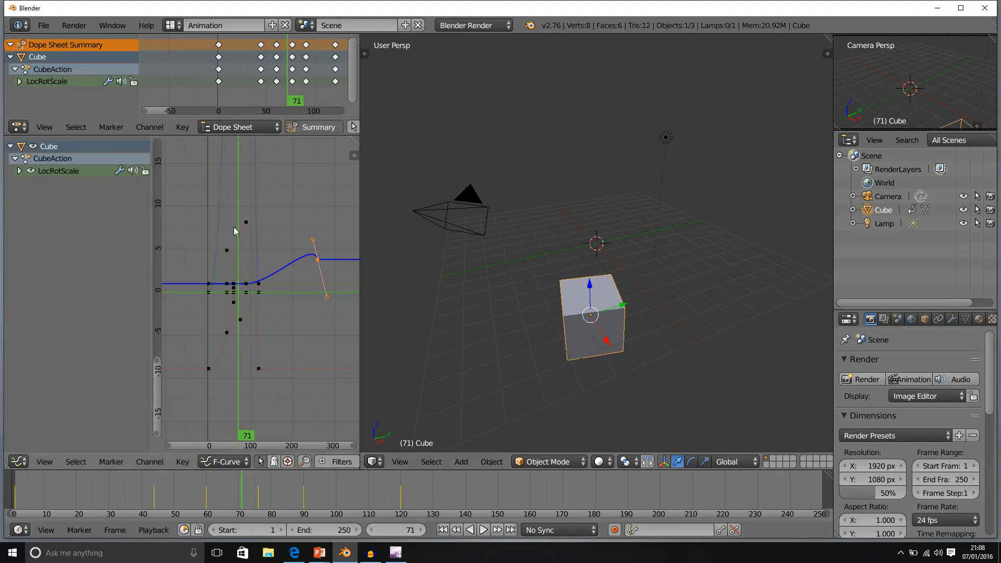
- Extend the left handle of the red location curve's frame 120 keyframe to about frame 85 and value -9
right_click(246, 222)
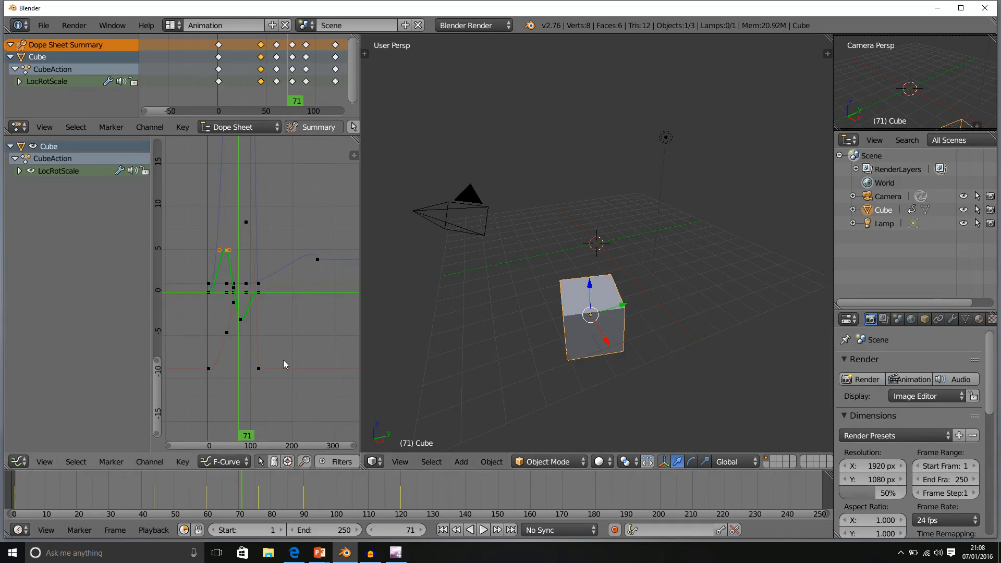
right_click(258, 369)
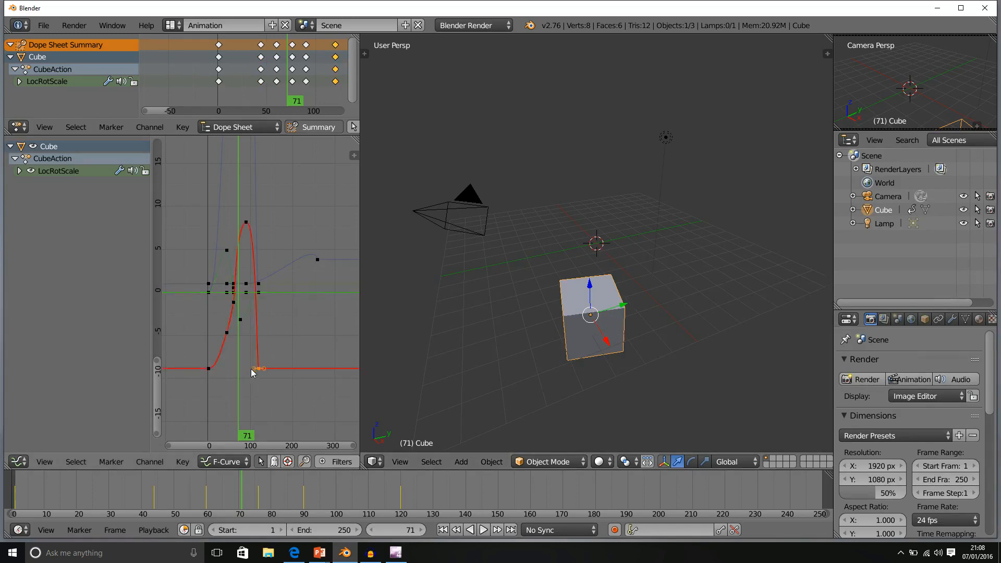
key(g)
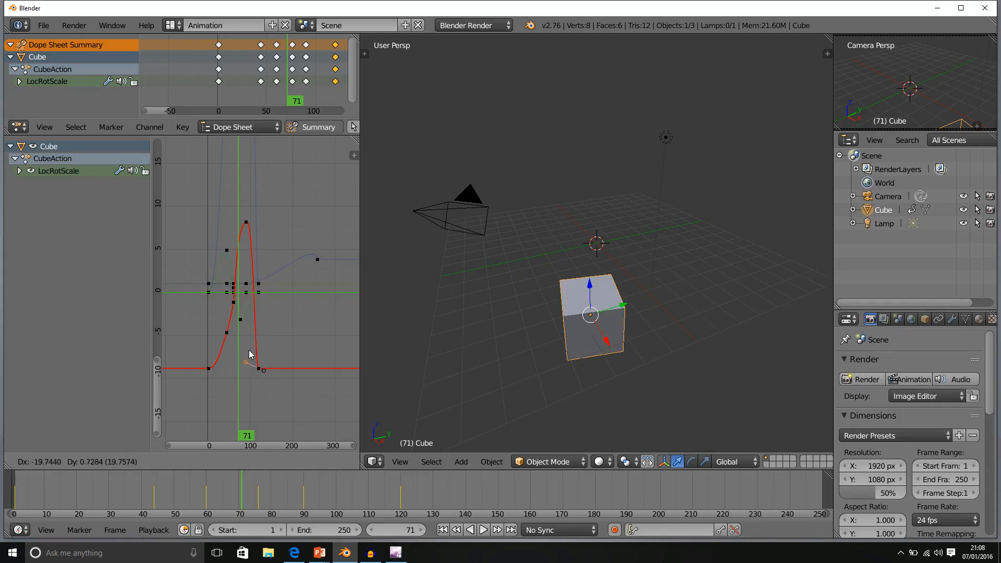
click(250, 369)
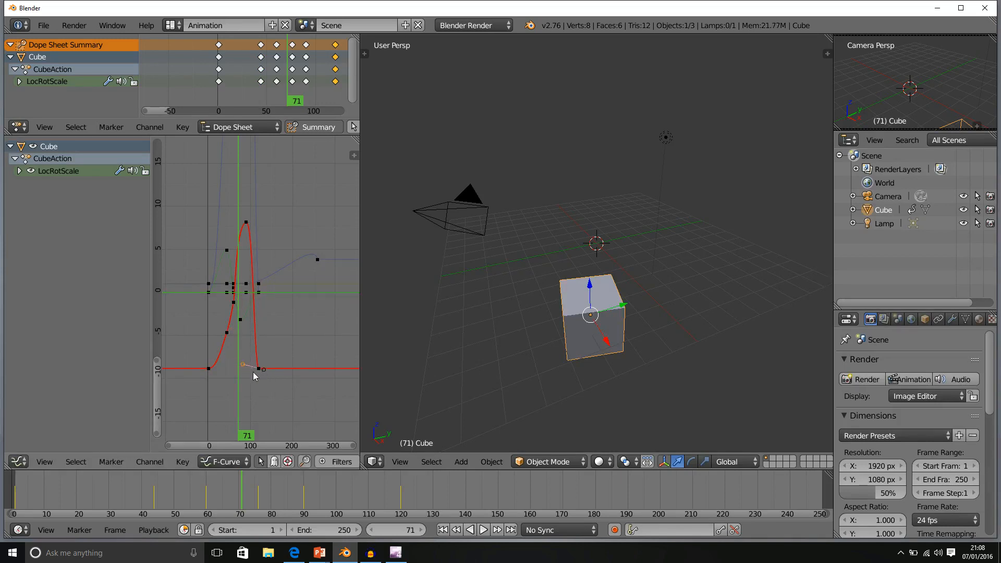
- Lengthen the right handle of the red location curve's last keyframe, move the keyframe to about frame 241 and value -7, and preview the animation
right_drag(265, 373, 309, 354)
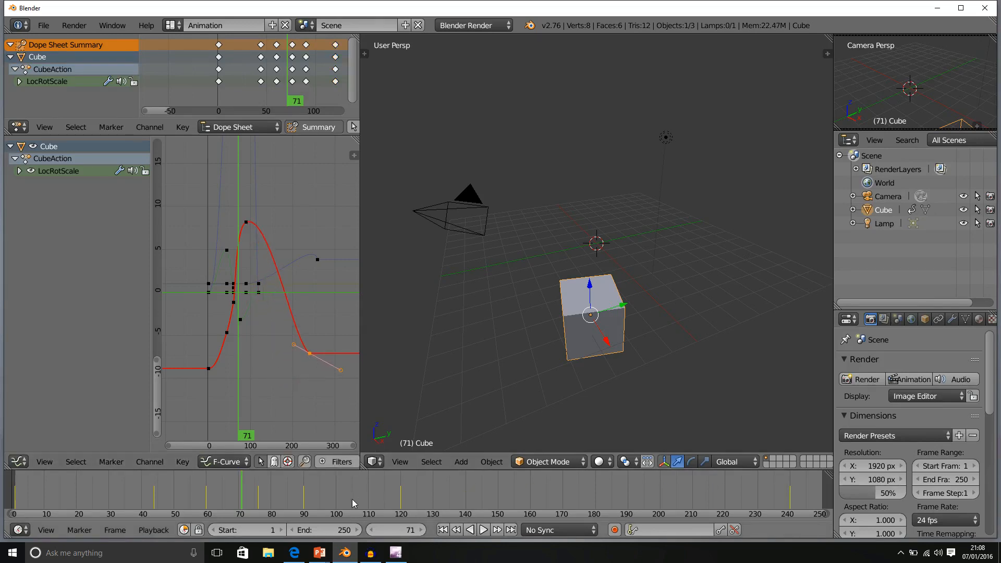
click(476, 529)
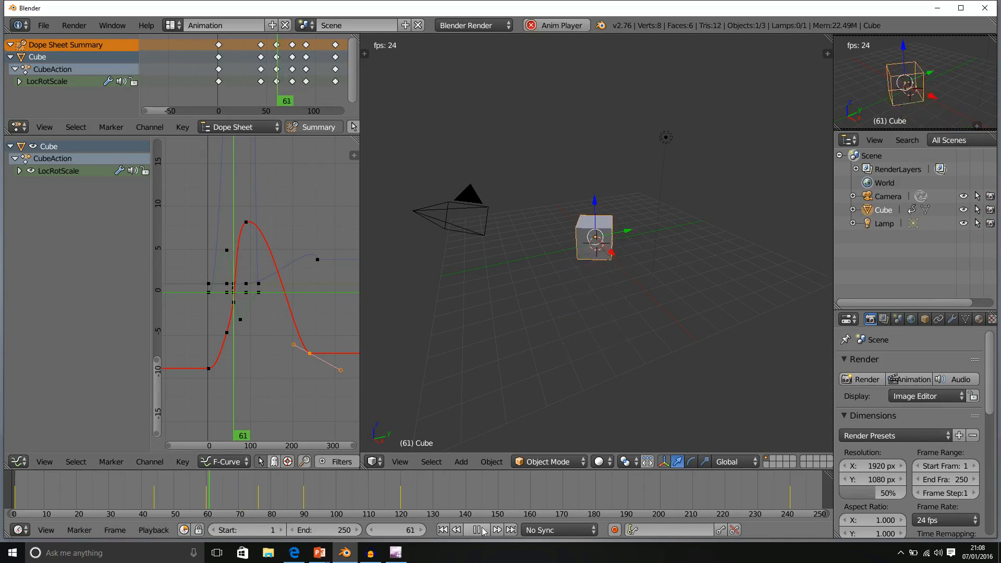
click(486, 529)
click(485, 530)
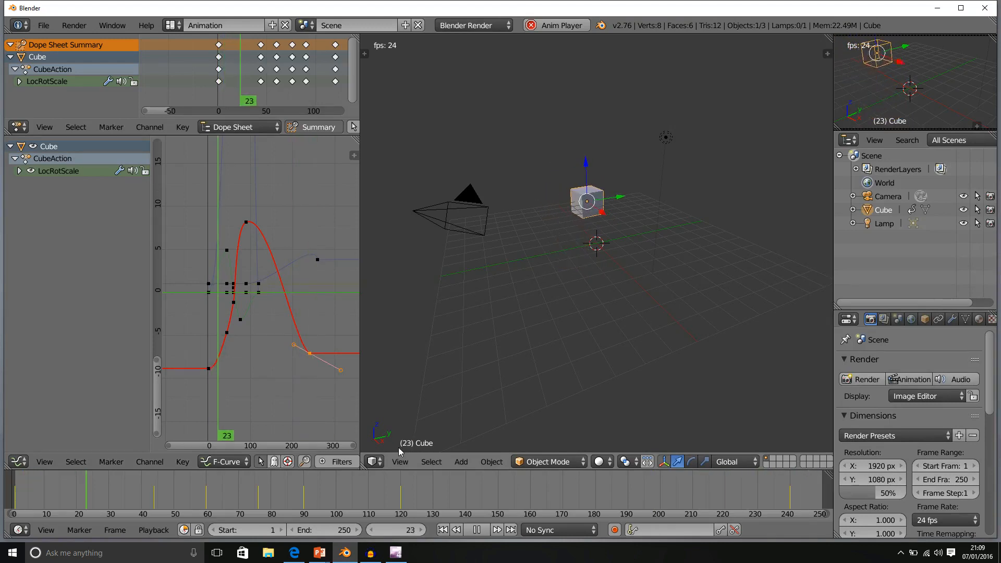
click(477, 529)
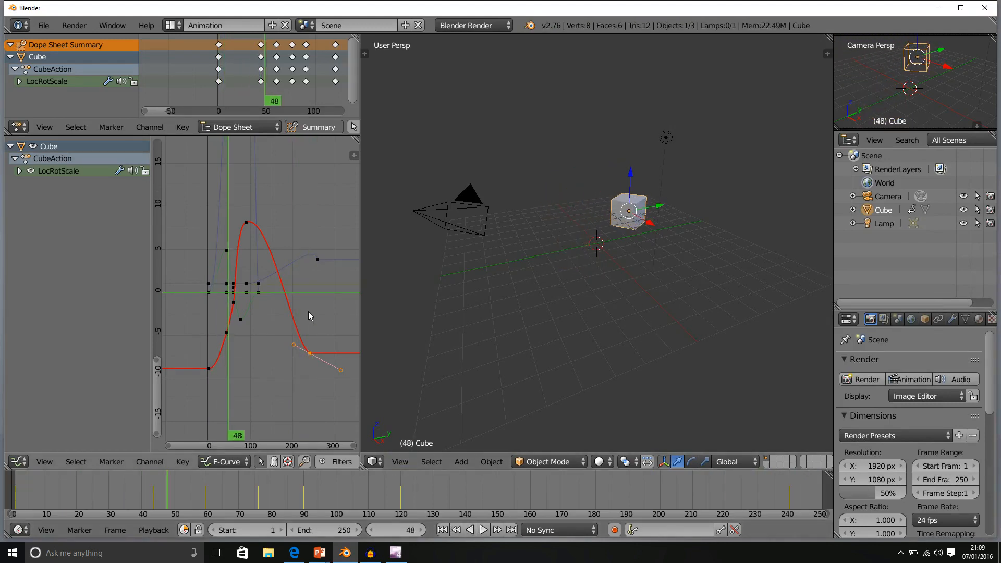